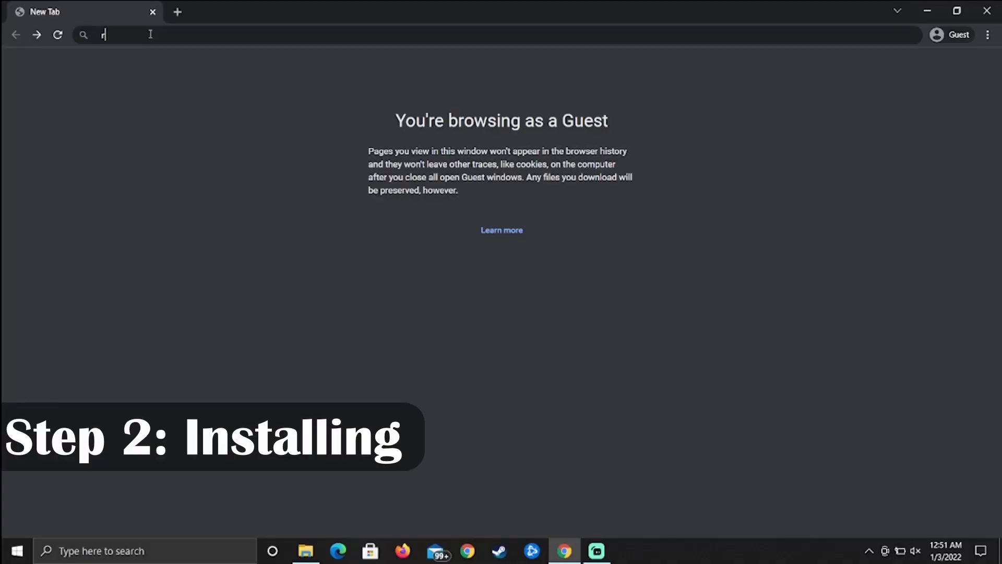
Step: Search the web for Raspberry Pi Imager and open the raspberrypi.com software page
type("rasber")
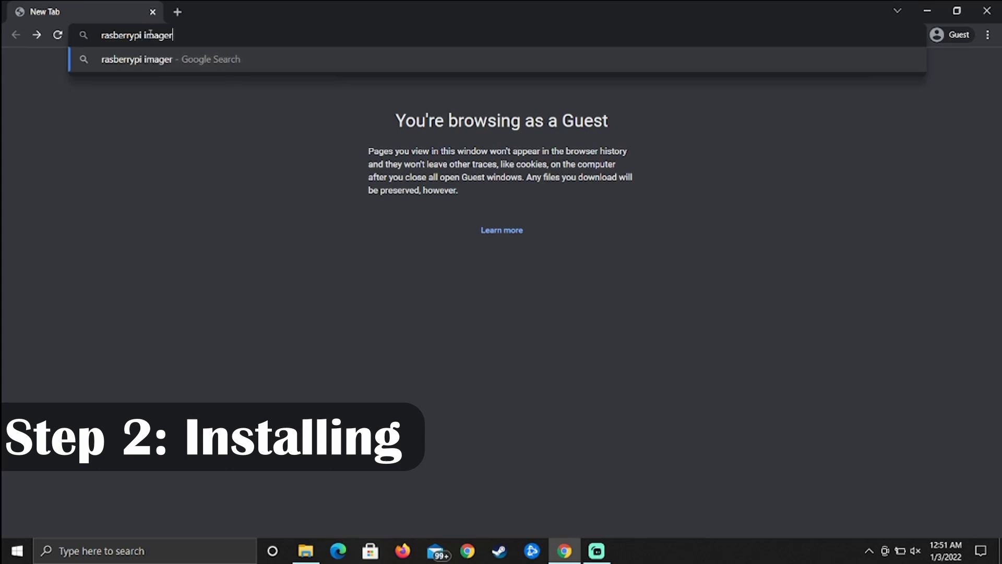
type("rypi imager")
key("Return")
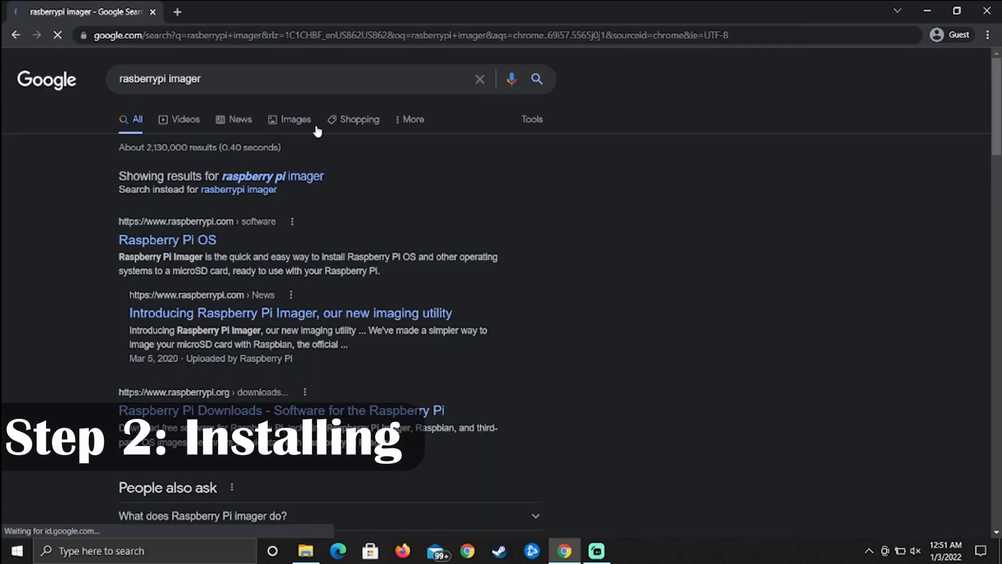
left_click(199, 244)
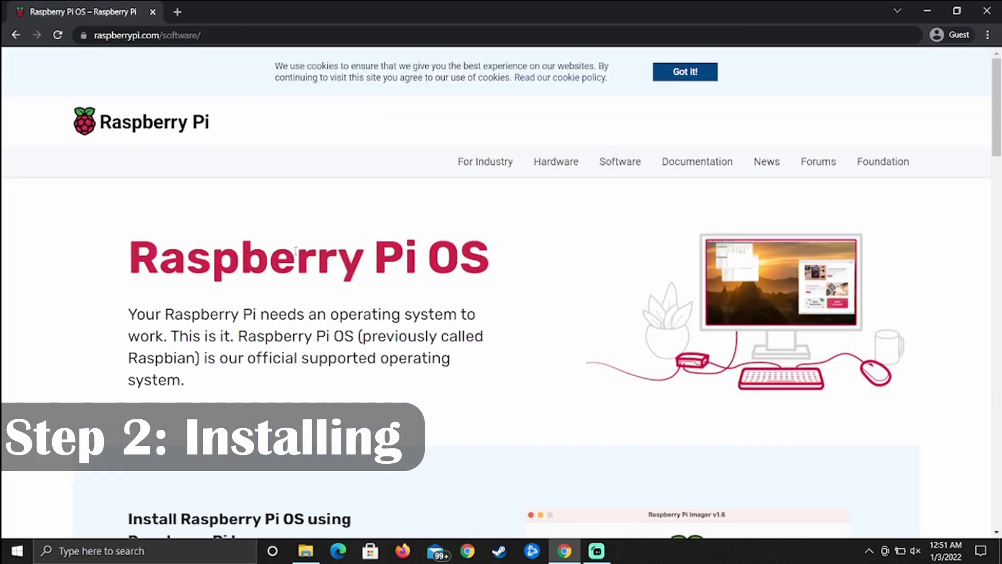
Step: Download and install Raspberry Pi Imager for Windows, then launch it
scroll(295, 250, "down", 5)
scroll(295, 251, "down", 2)
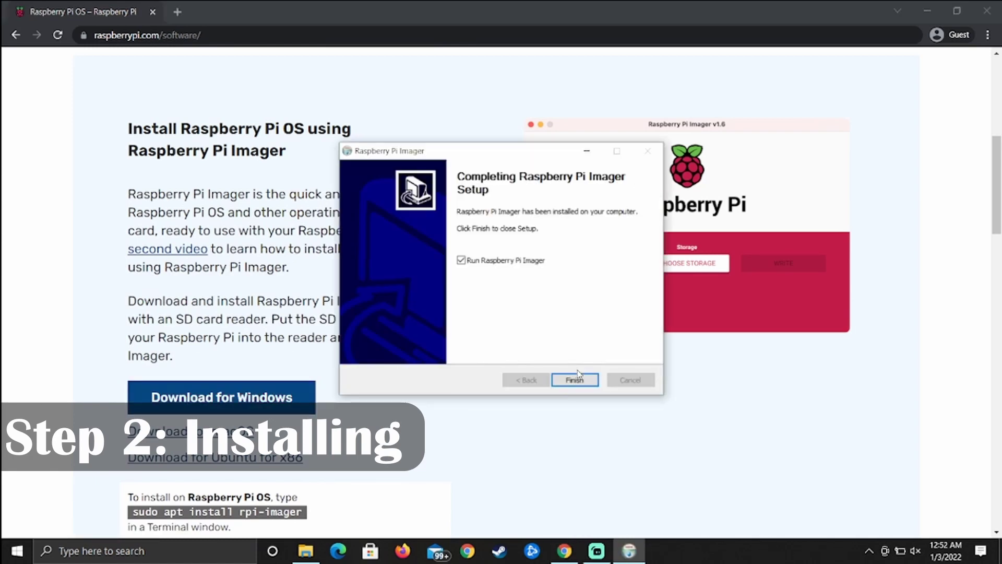
left_click(578, 377)
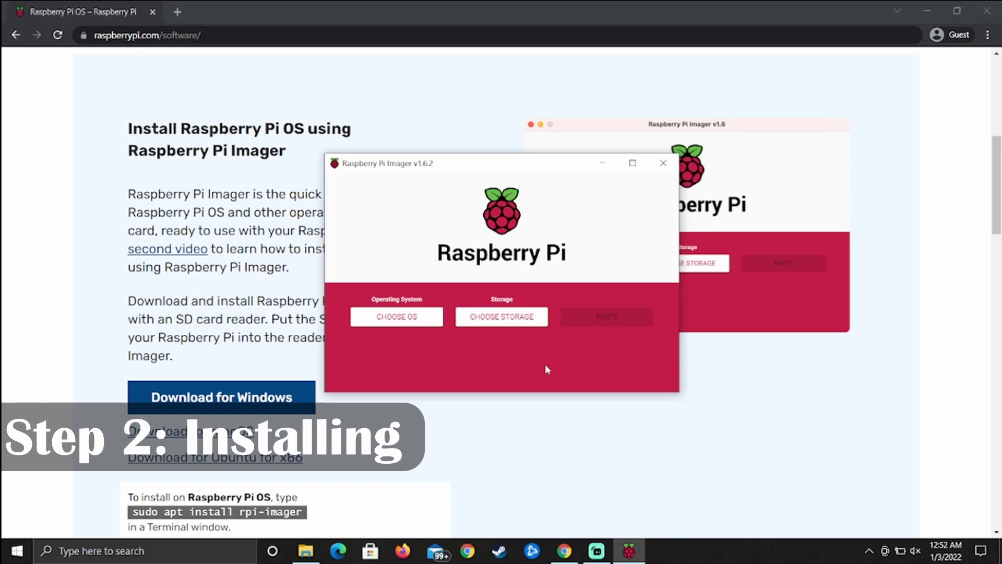
Step: Search the web for 'retropie' and open the retropie.org.uk website
left_click(164, 35)
type("re")
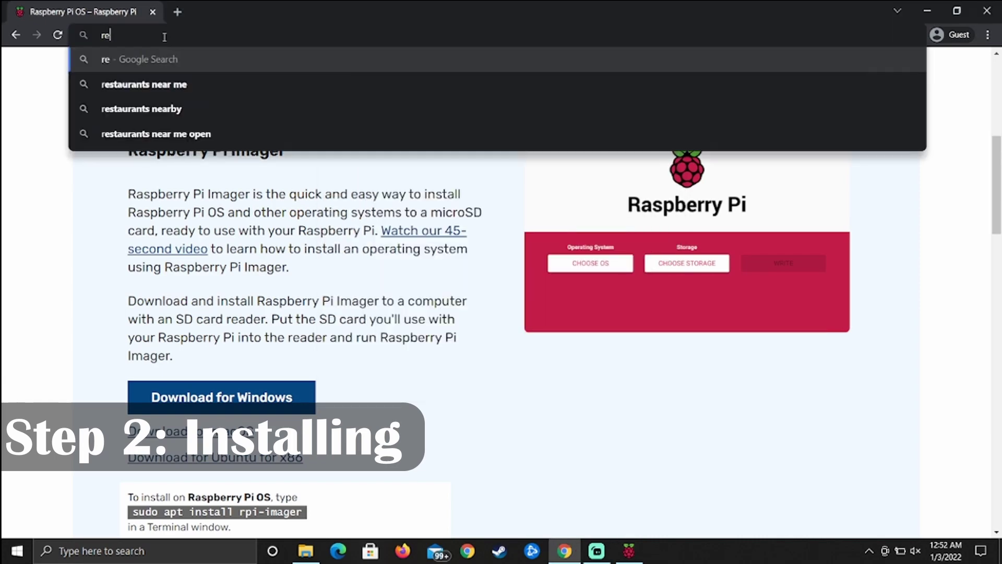
type("trop")
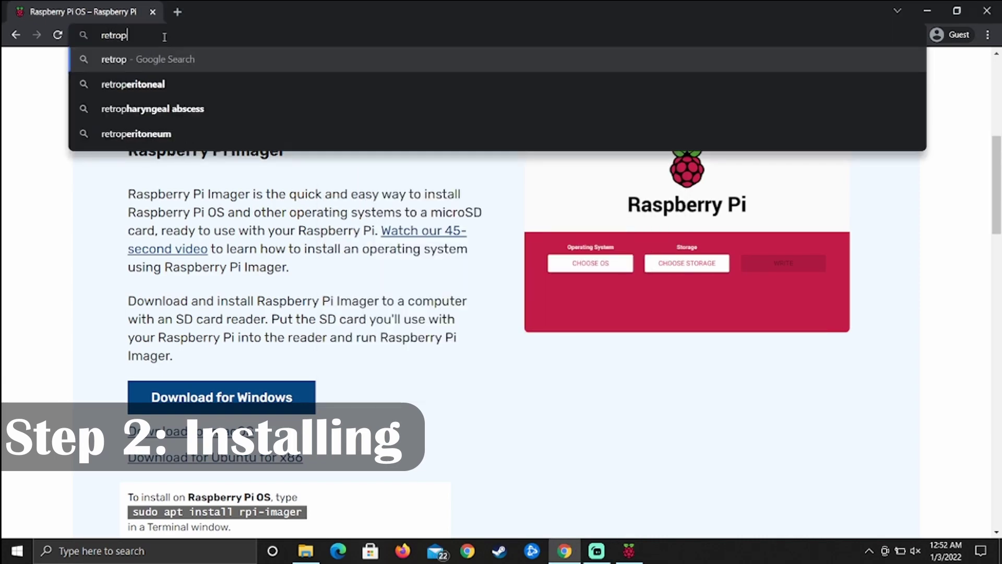
type("ie")
key("Return")
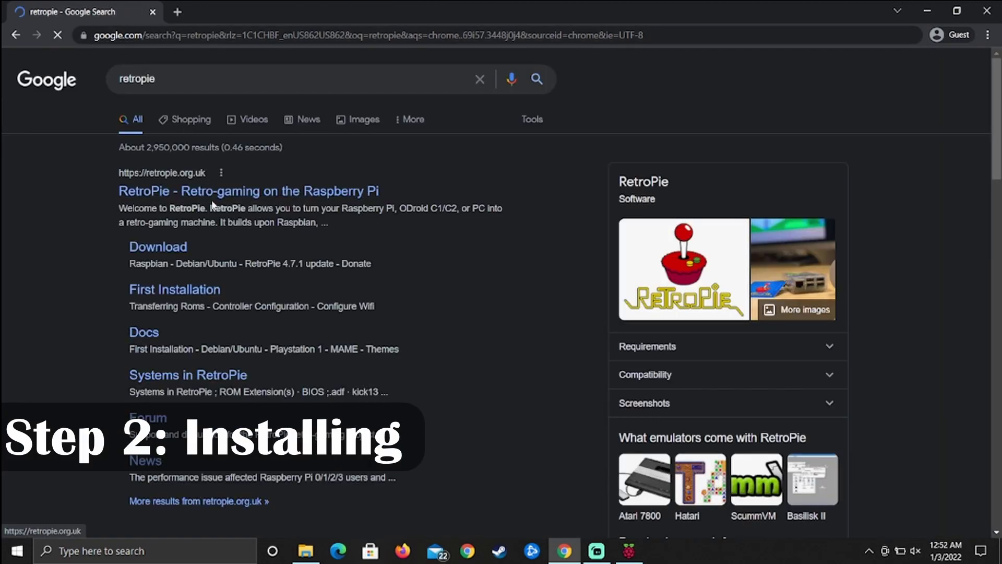
left_click(206, 193)
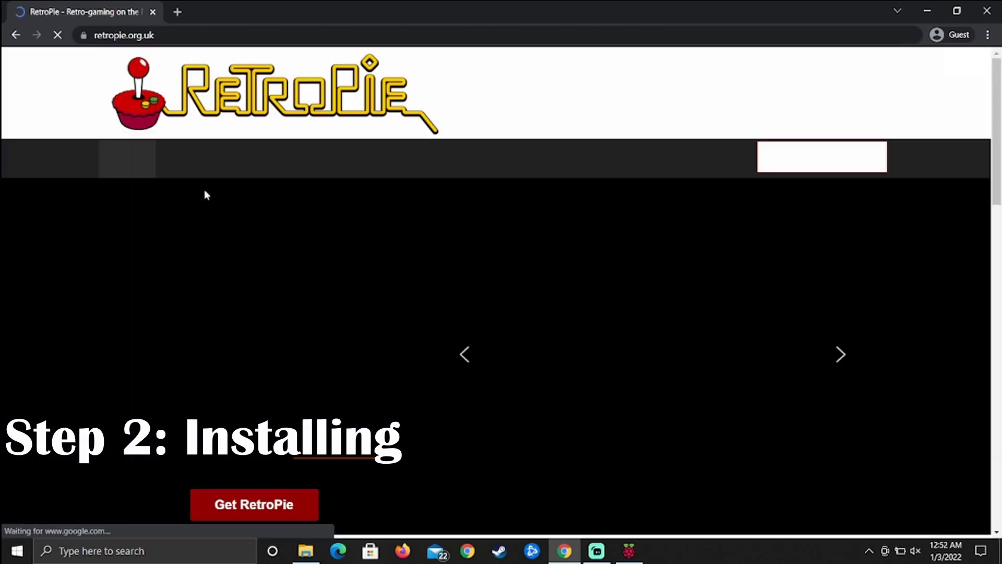
Step: Download the RetroPie 4.7.1 image for Raspberry Pi 4/400 from the download page
scroll(245, 308, "down", 3)
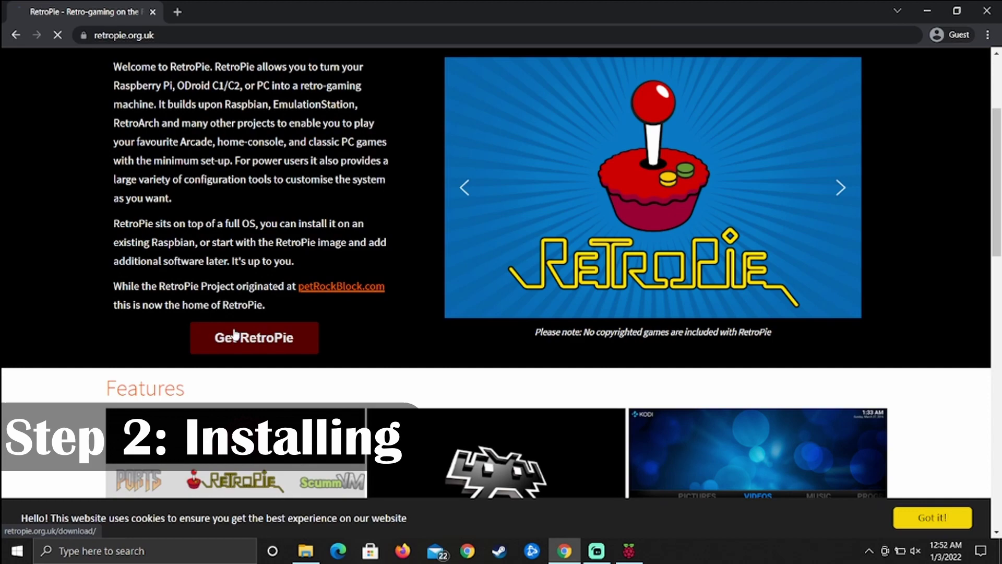
left_click(255, 337)
scroll(278, 329, "down", 3)
scroll(278, 329, "down", 1)
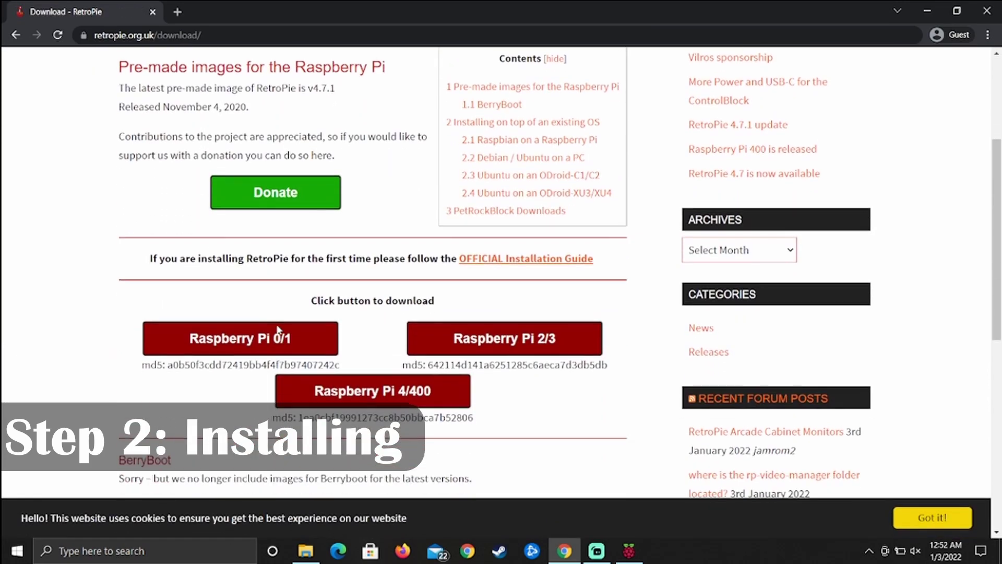
left_click(289, 394)
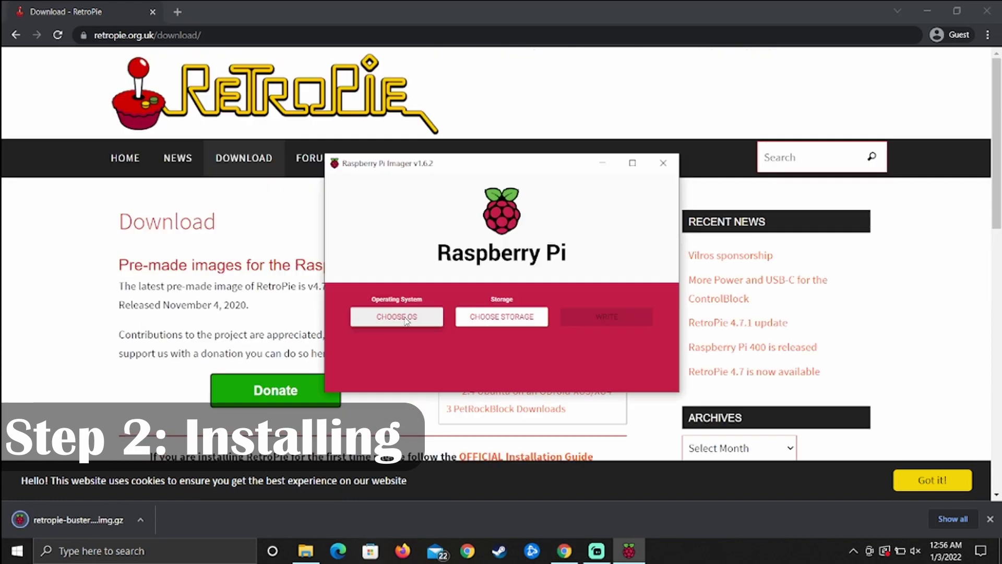
left_click(402, 316)
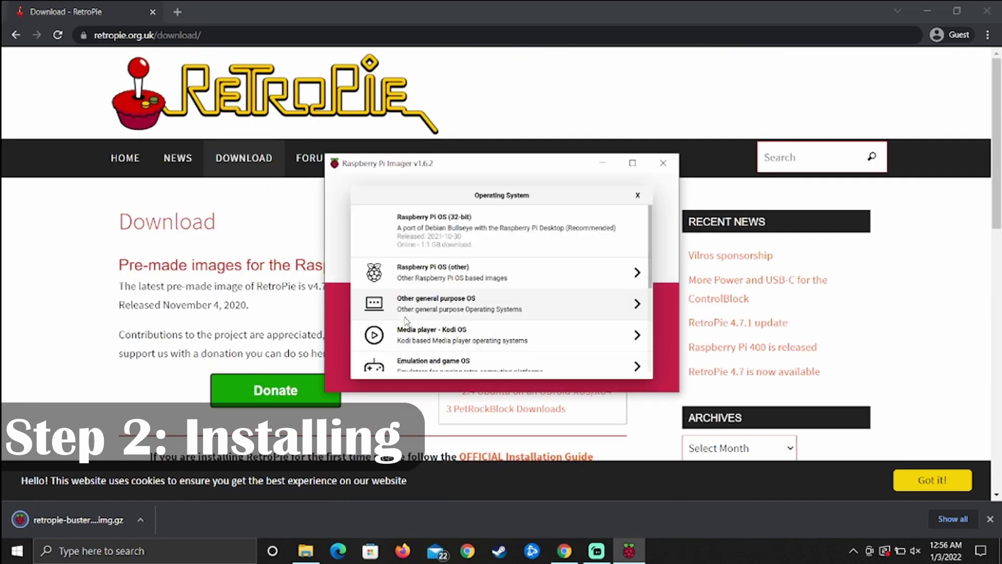
Step: Choose the custom image retropie-buster-4.7.1-rpi4_400.img.gz from Downloads as the OS
scroll(406, 295, "down", 4)
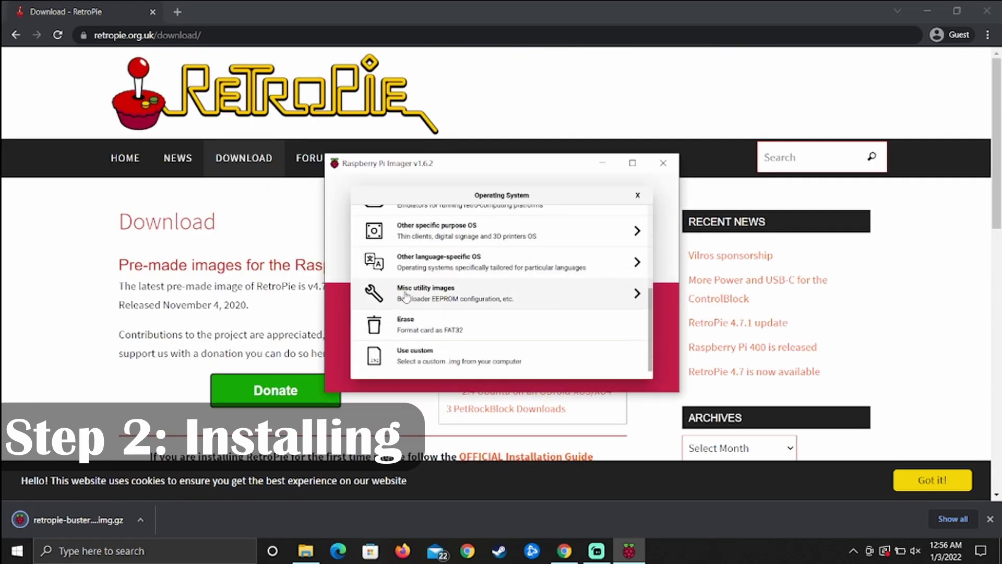
left_click(421, 360)
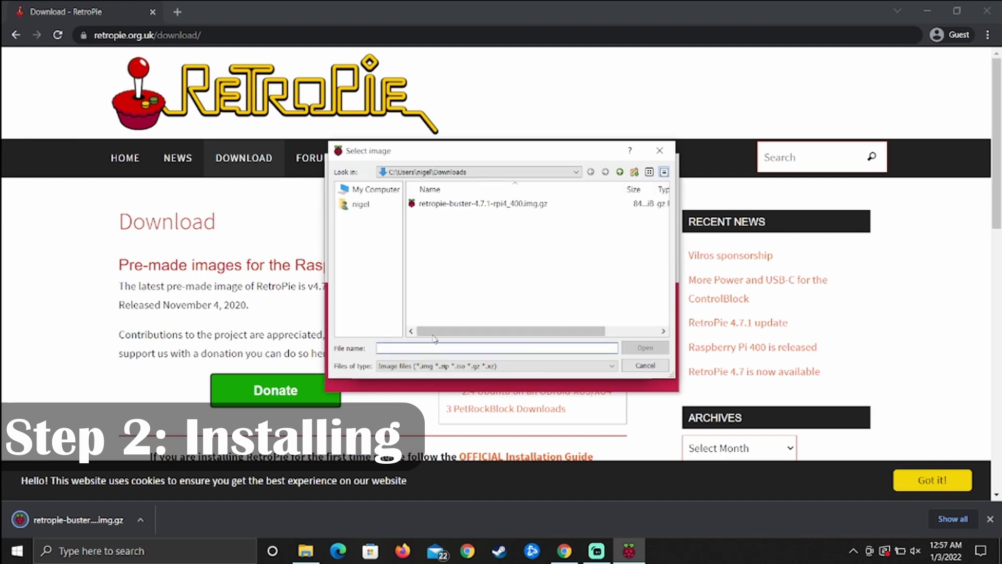
double_click(465, 203)
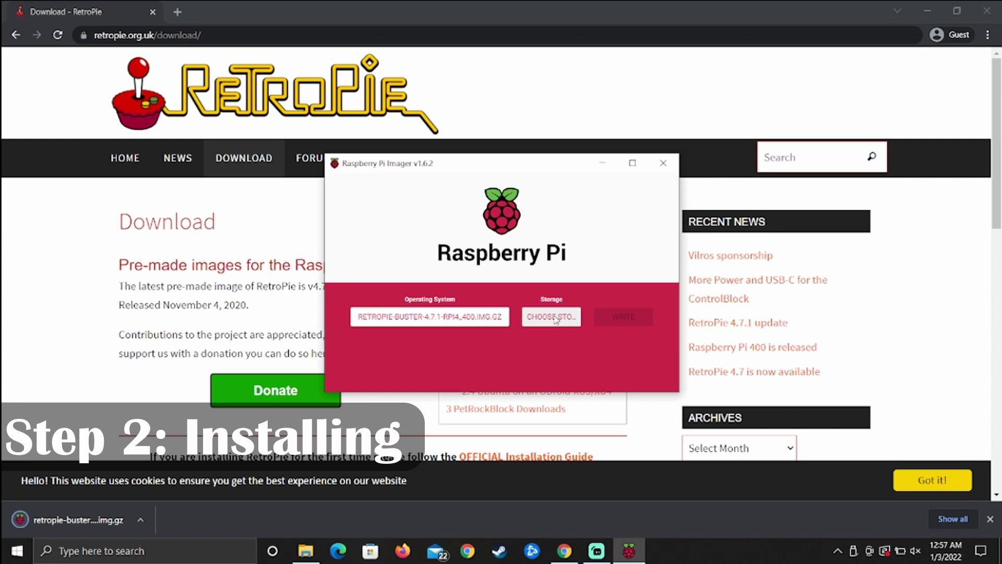
Step: Write the RetroPie image to the SDHC Card - 32.0 GB, confirming the erase warning
left_click(554, 318)
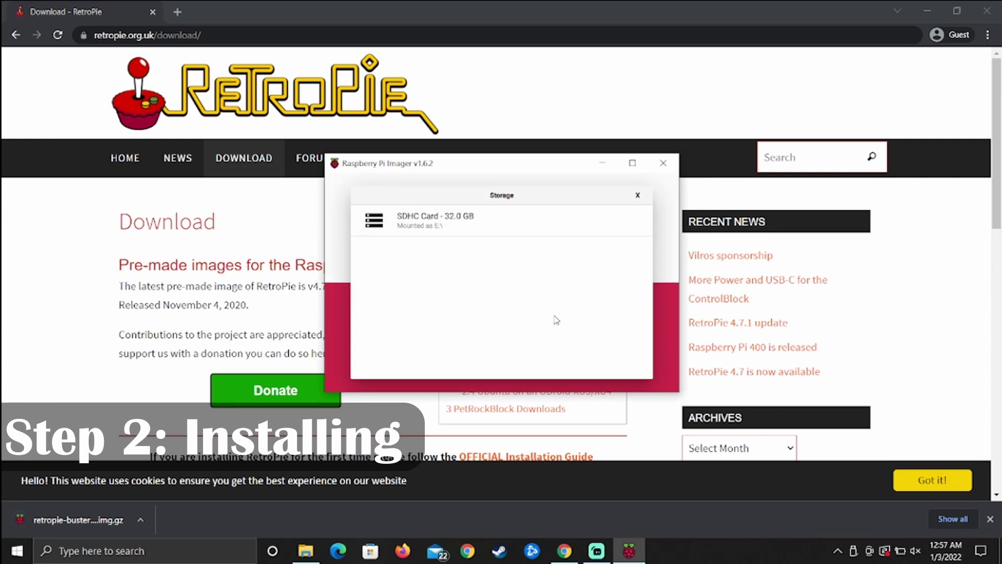
left_click(436, 221)
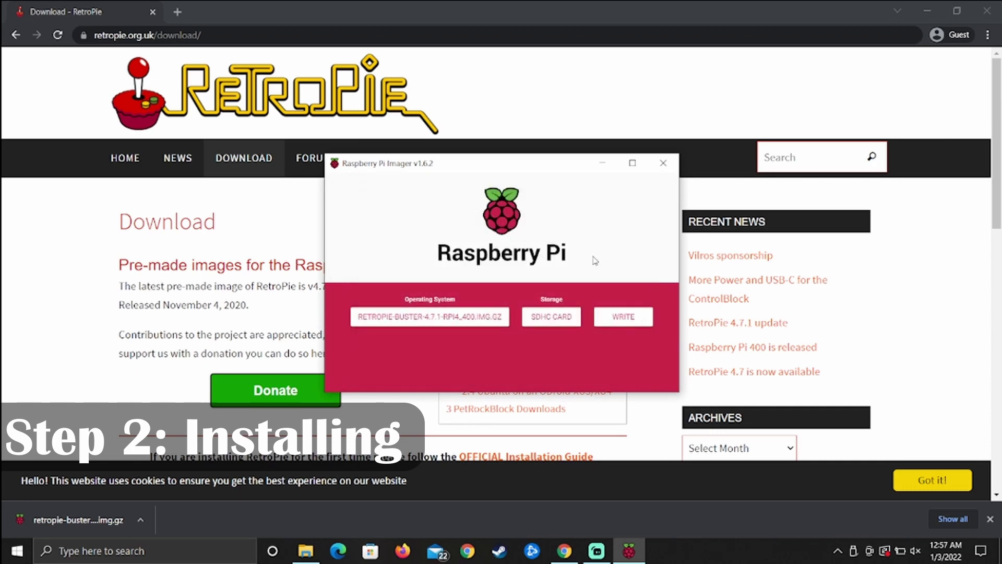
left_click(635, 321)
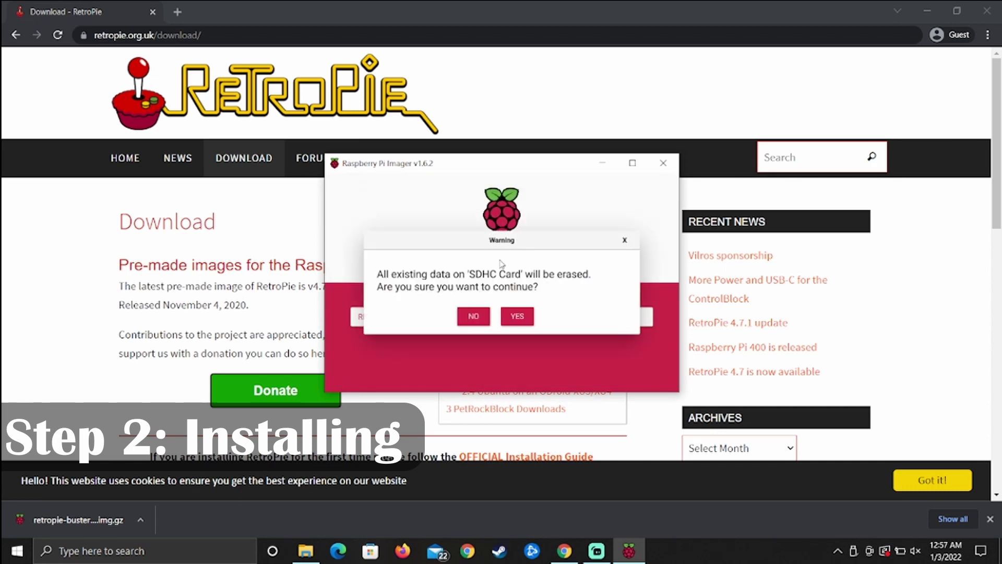
left_click(518, 317)
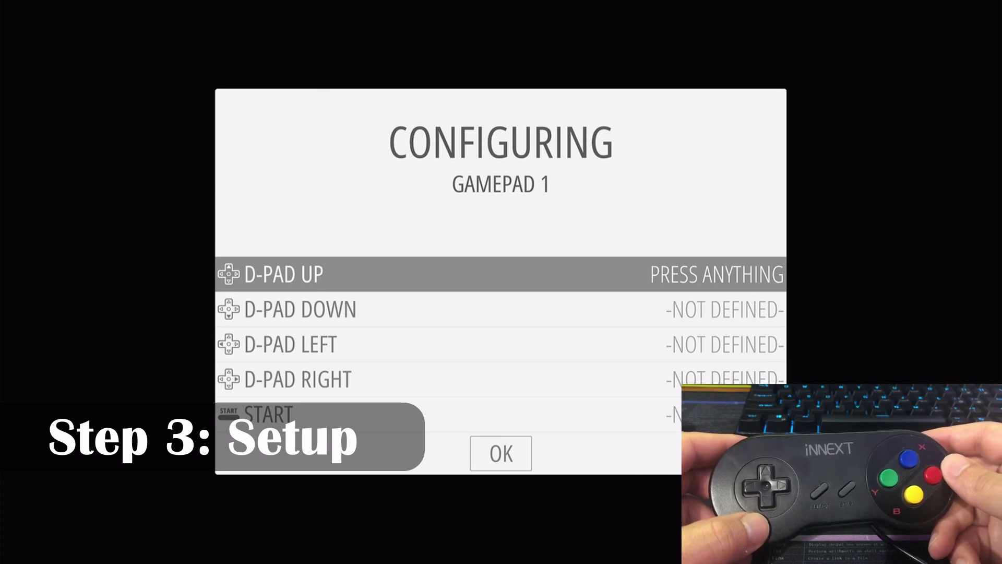
Step: Map the D-pad up, down, left, right plus the START and SELECT buttons
key("Up")
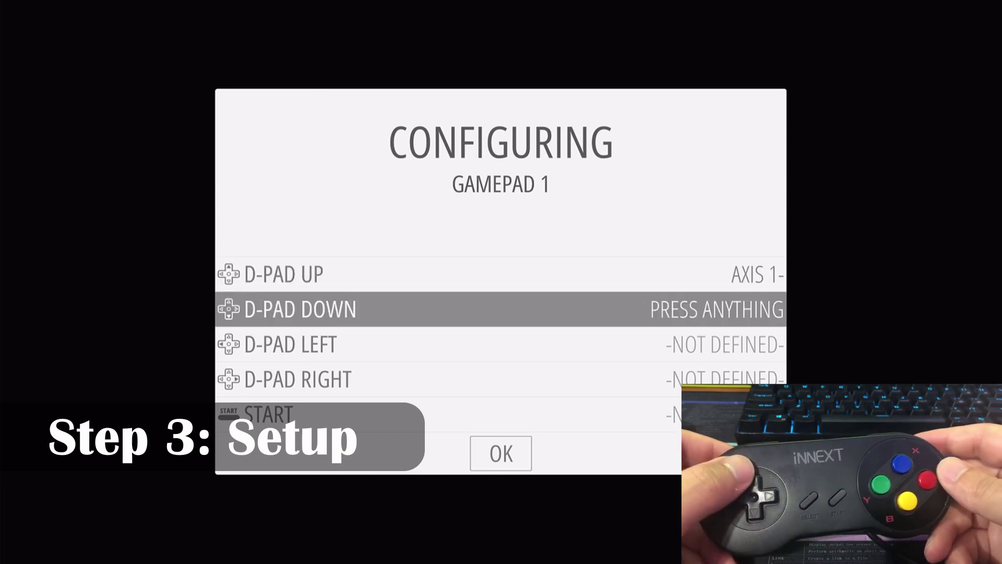
key("Down")
key("Left")
key("Right")
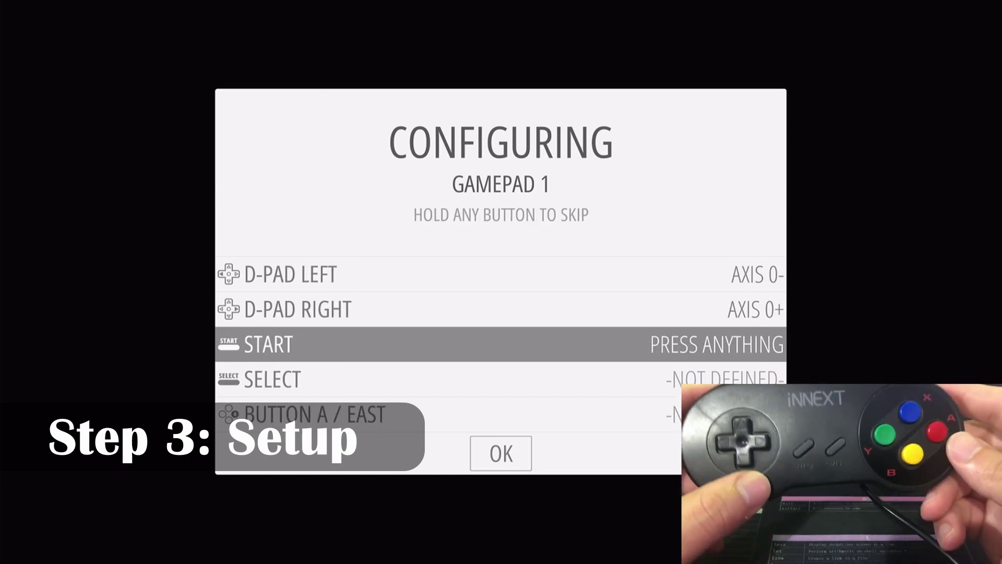
key("Return")
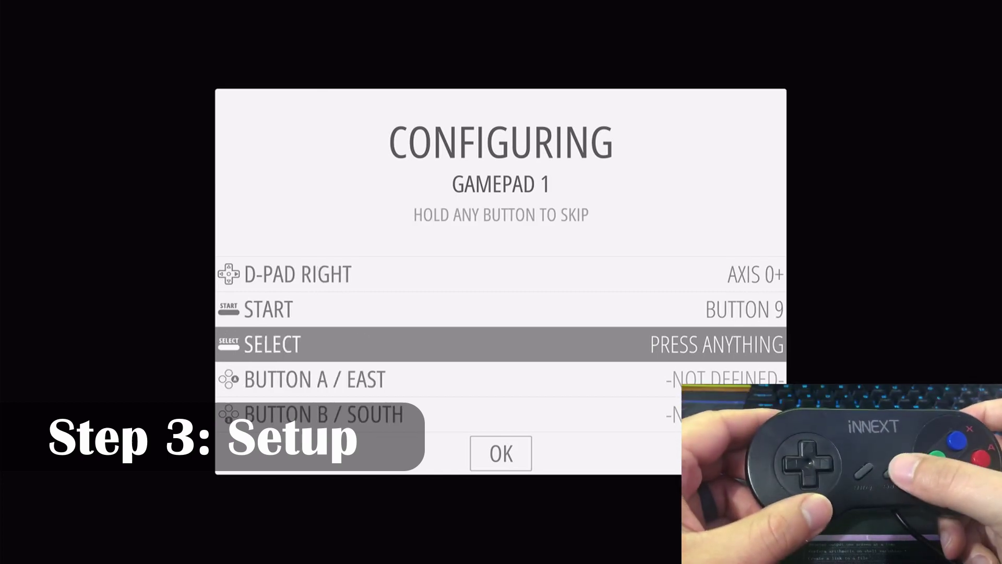
key("shift")
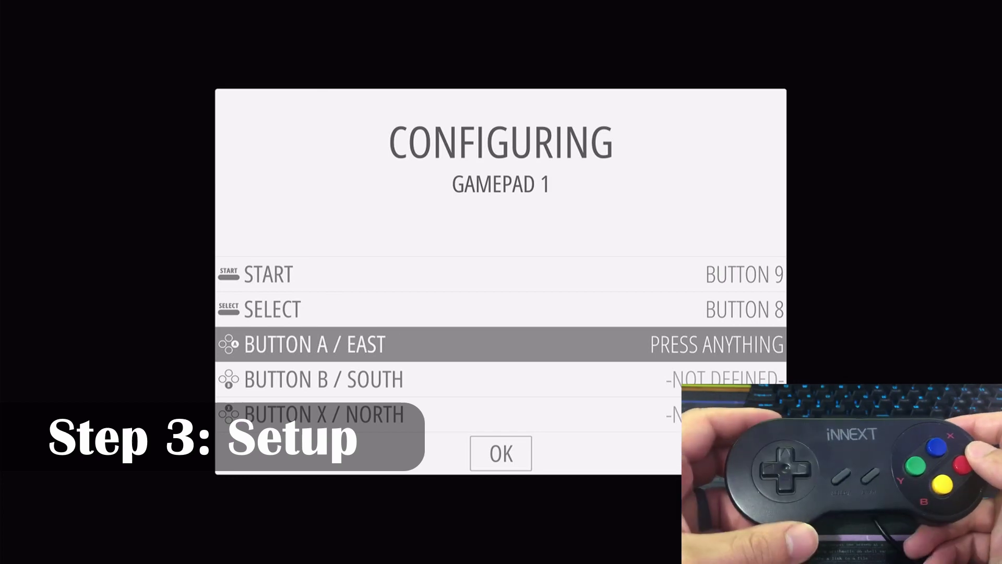
Step: Map buttons A, B, X, Y and the left and right shoulder buttons
key("a")
key("b")
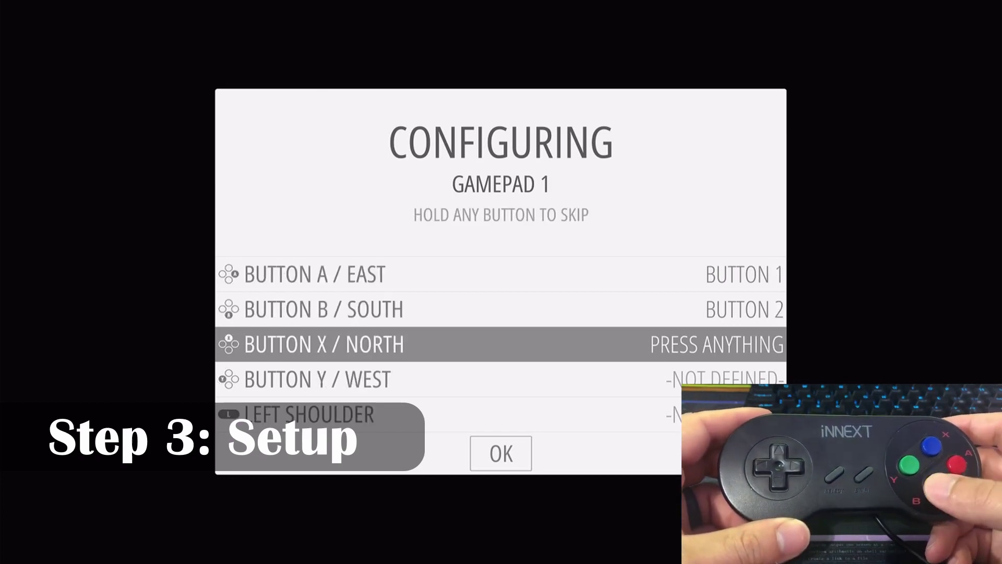
key("x")
key("y")
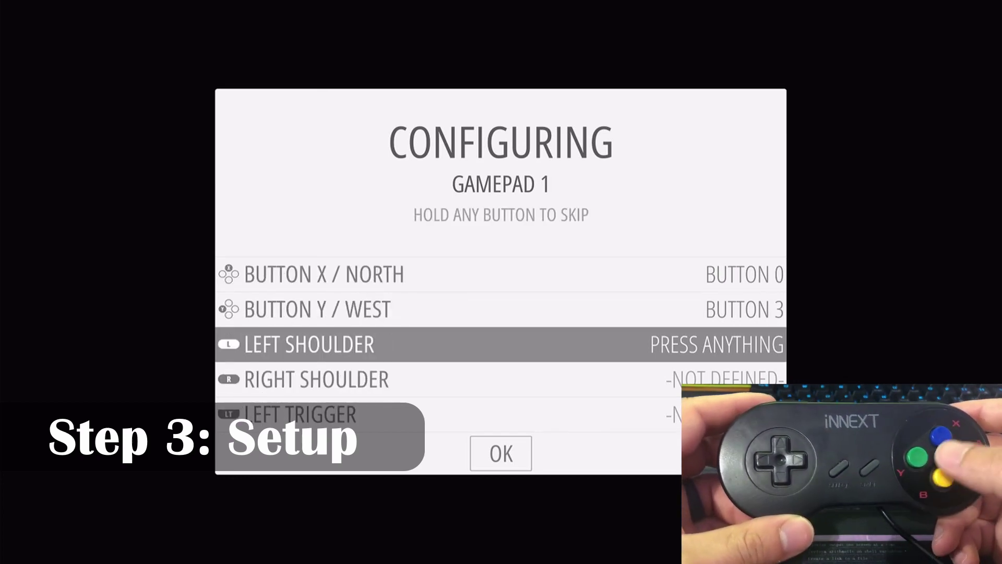
key("l")
key("r")
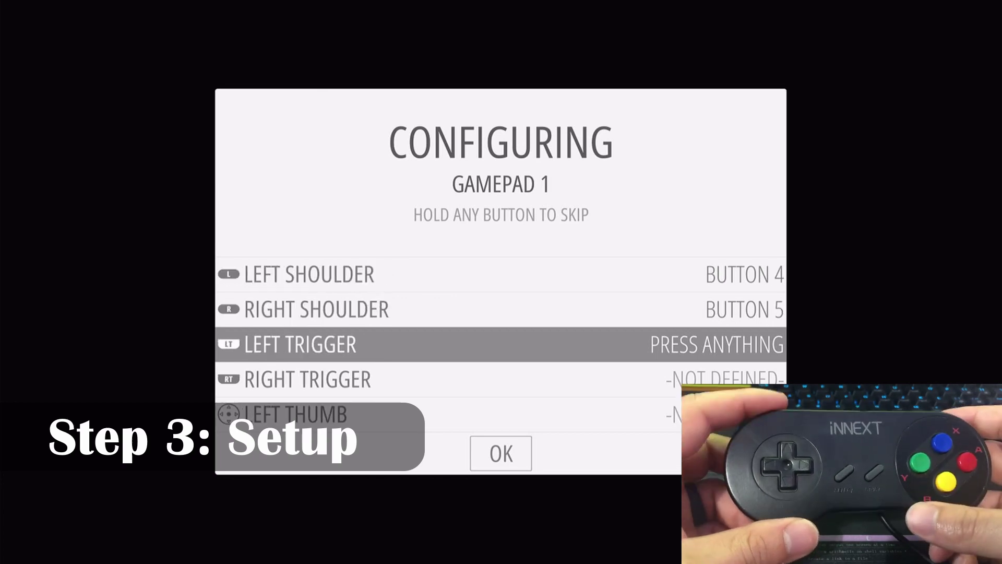